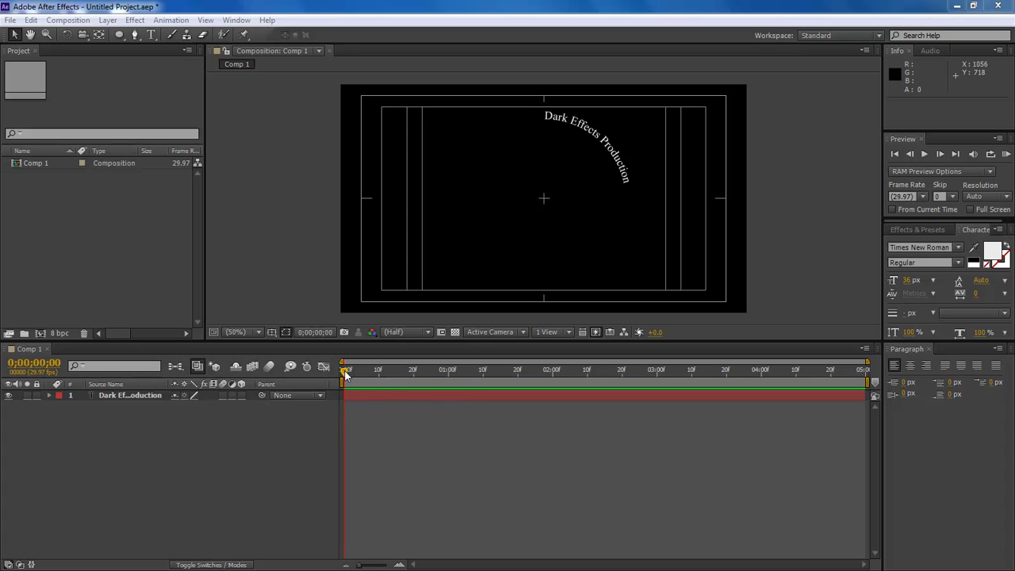
# Preview the circling text animation, then return to the first frame
pyautogui.press('space')
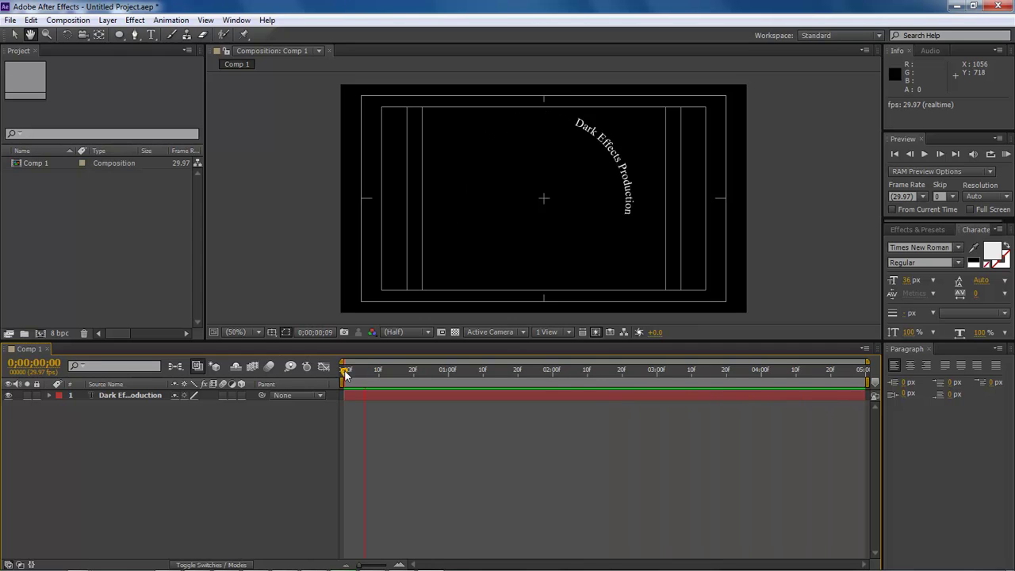
pyautogui.press('space')
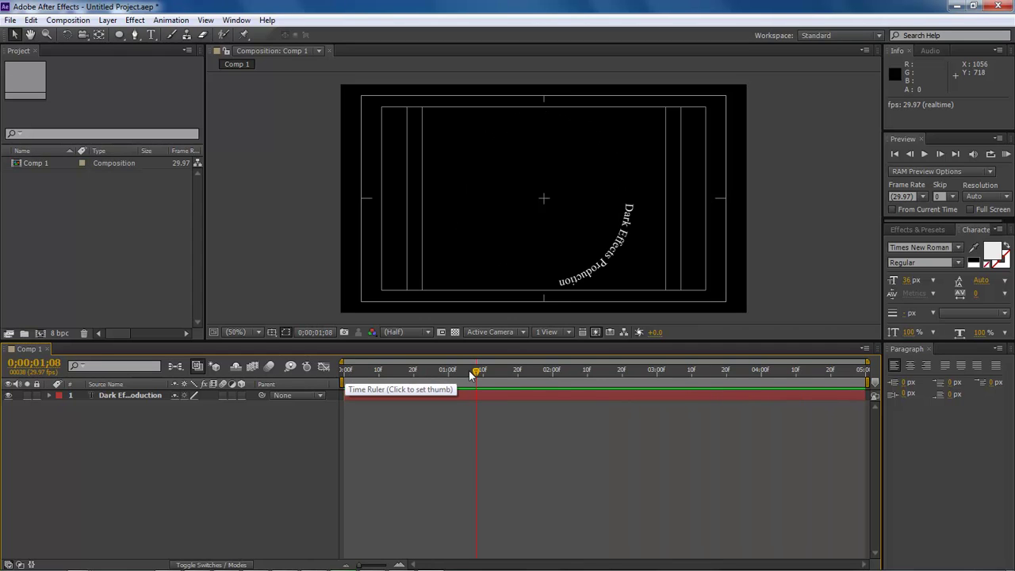
pyautogui.moveTo(471, 371); pyautogui.dragTo(344, 371)
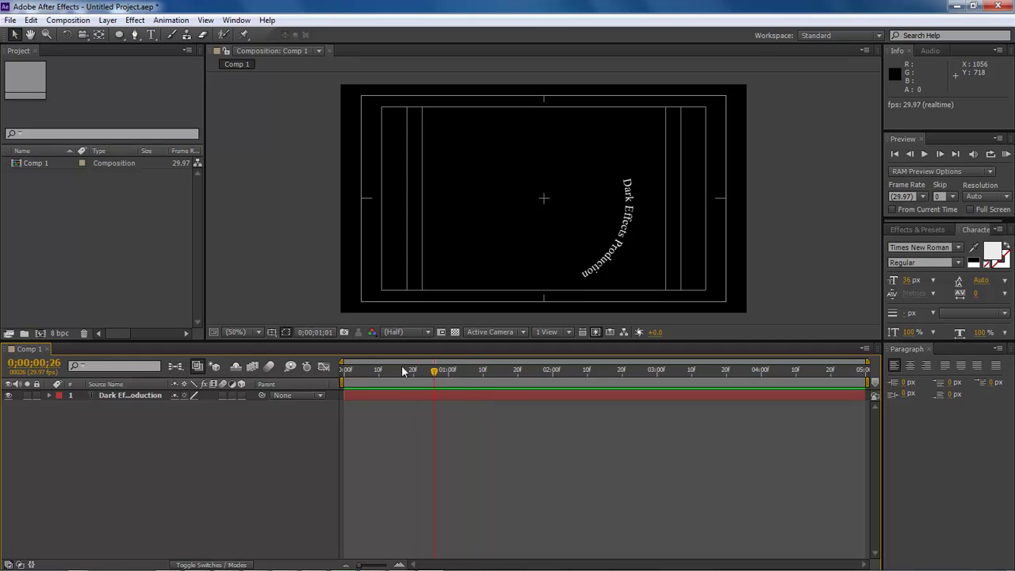
# Create Comp 2 at 1280×720 using the HDV/HDTV 720 29.97 preset
pyautogui.click(62, 22)
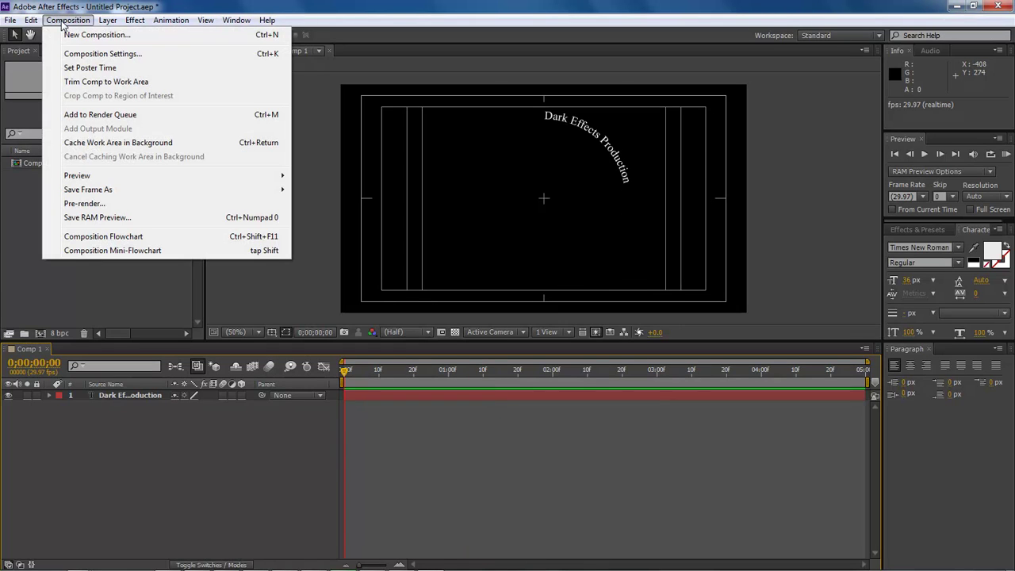
pyautogui.click(87, 35)
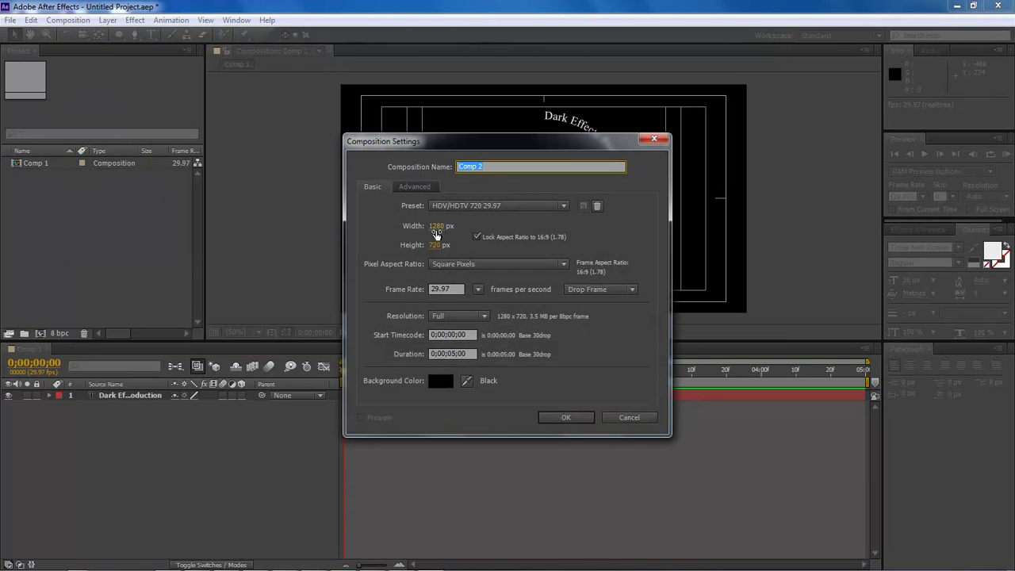
pyautogui.click(563, 206)
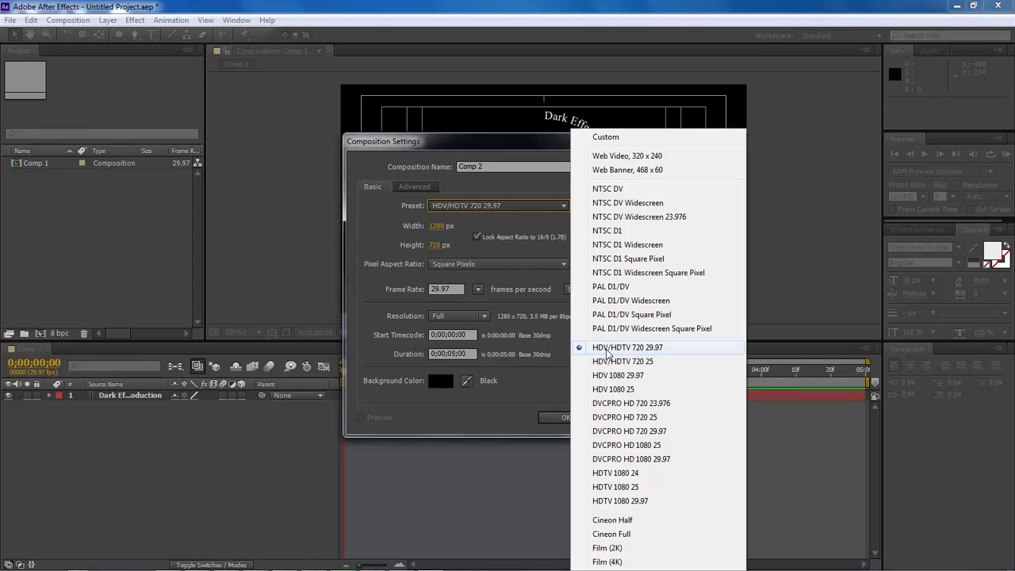
pyautogui.click(475, 408)
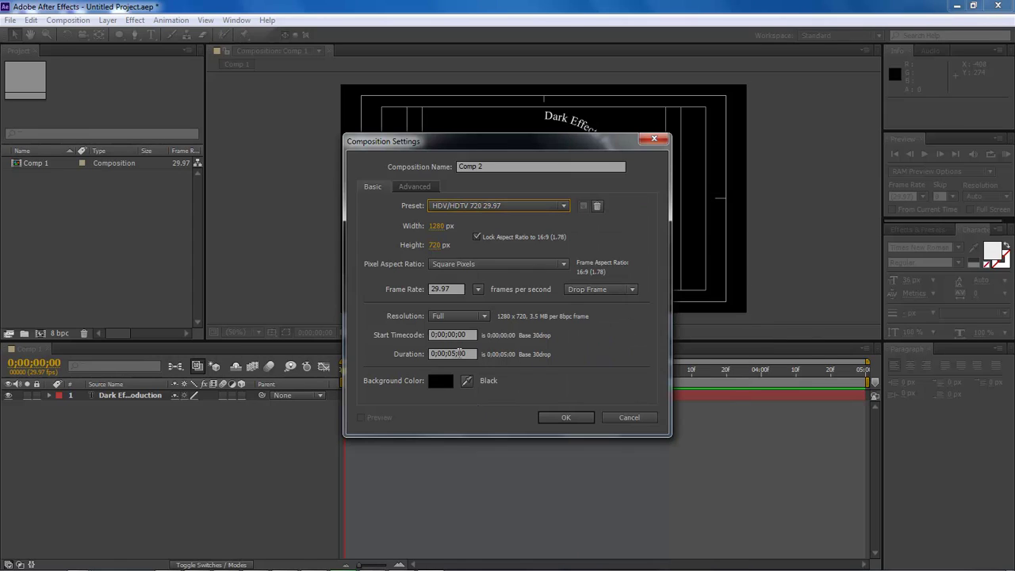
pyautogui.click(575, 418)
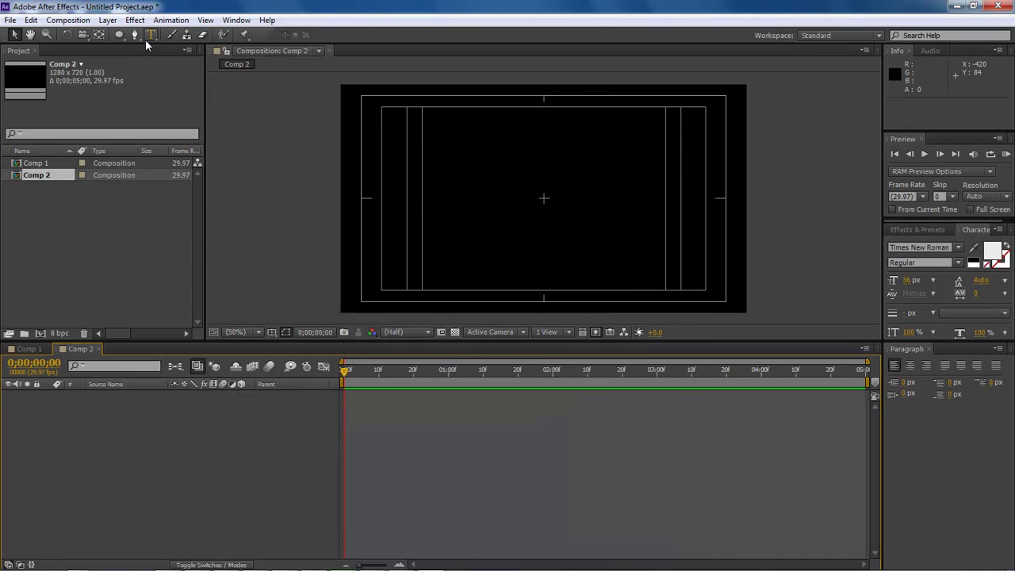
# Type 'Dark Effects Production' and draw a circular ellipse mask around it
pyautogui.click(150, 35)
pyautogui.click(455, 195)
pyautogui.write('Dark Effects Production')
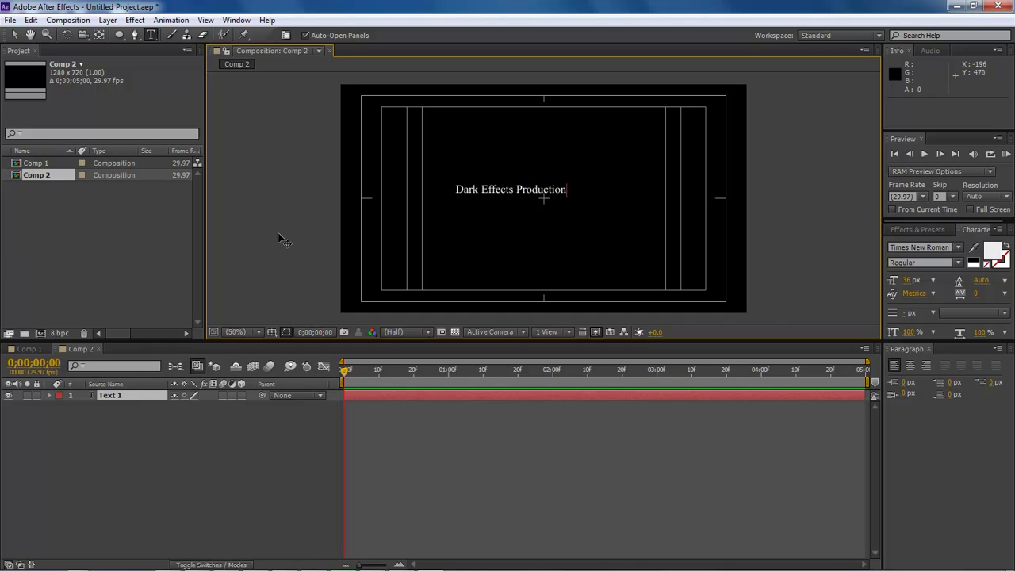
pyautogui.click(194, 363)
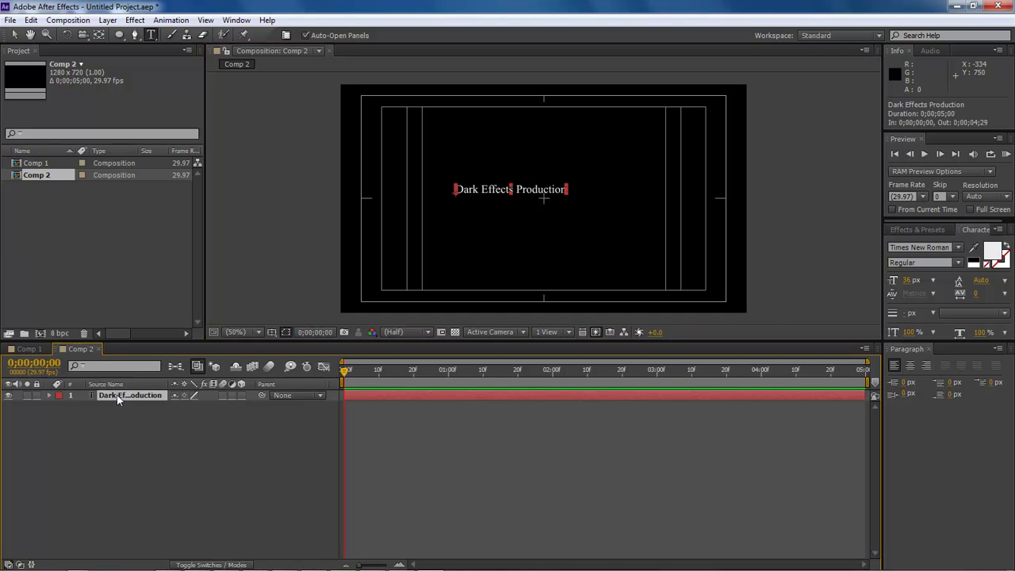
pyautogui.click(120, 36)
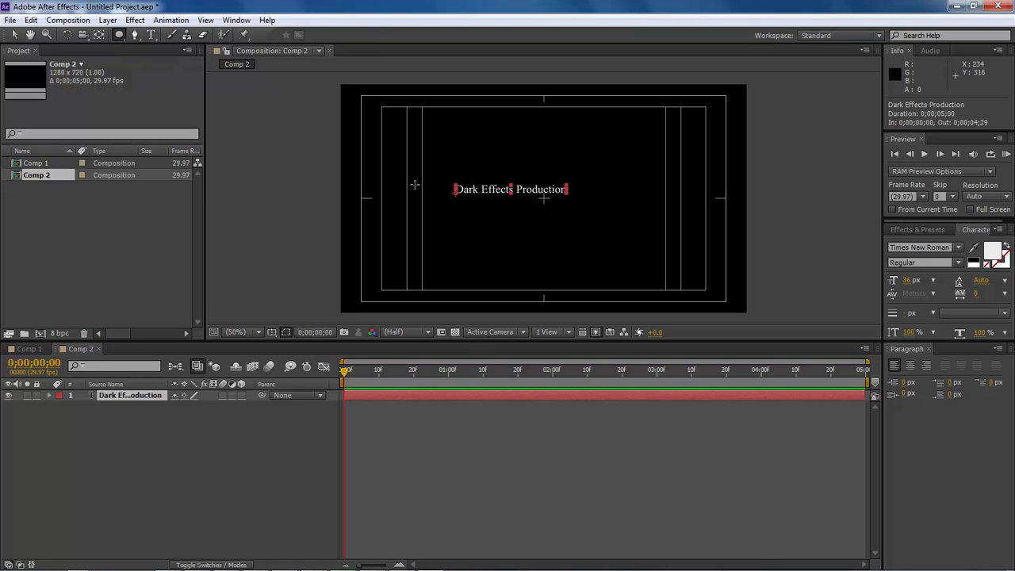
pyautogui.moveTo(441, 146); pyautogui.dragTo(596, 298)
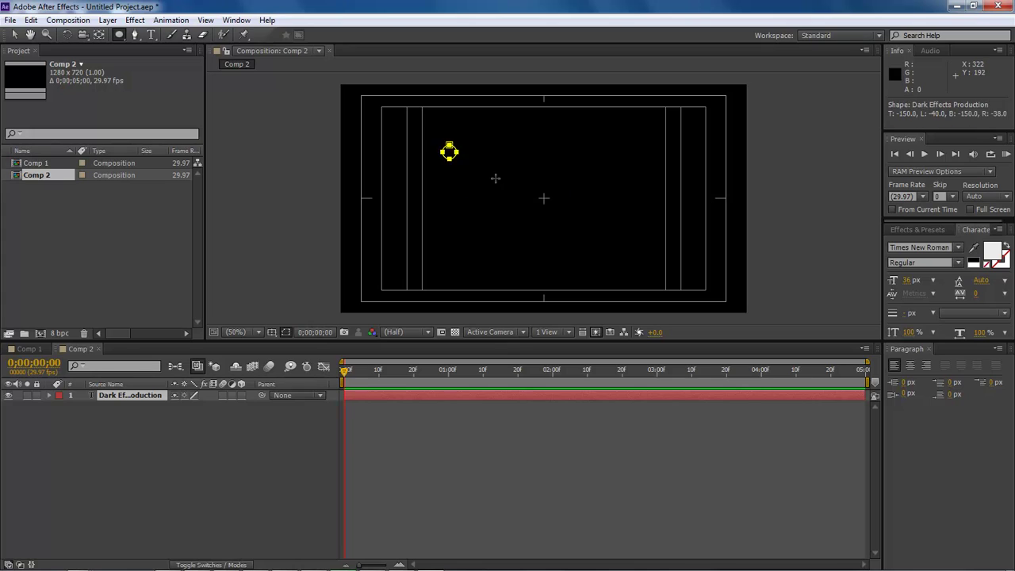
pyautogui.moveTo(599, 231); pyautogui.dragTo(599, 231)
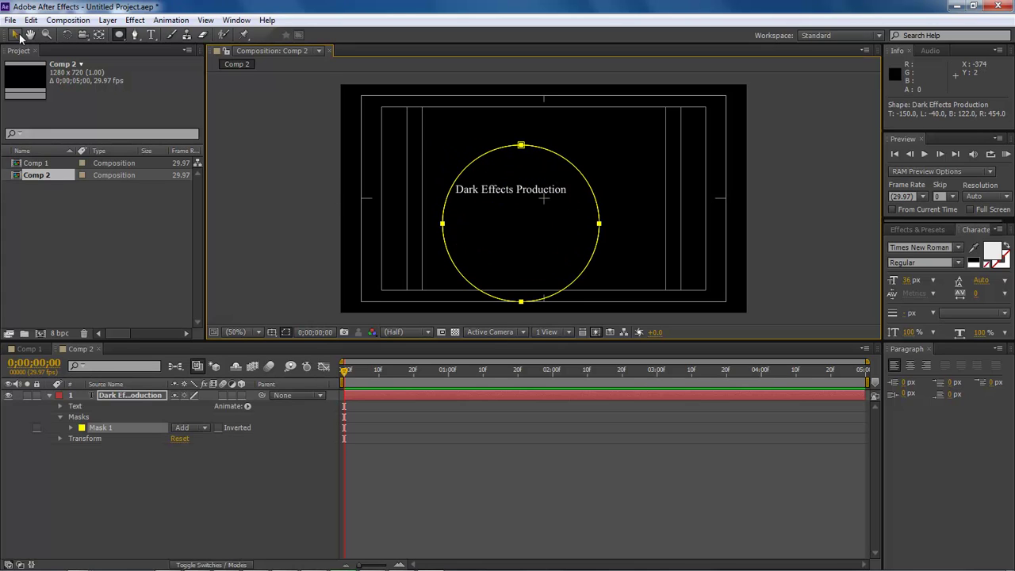
# Move the text layer's Position to 436, 269
pyautogui.click(14, 34)
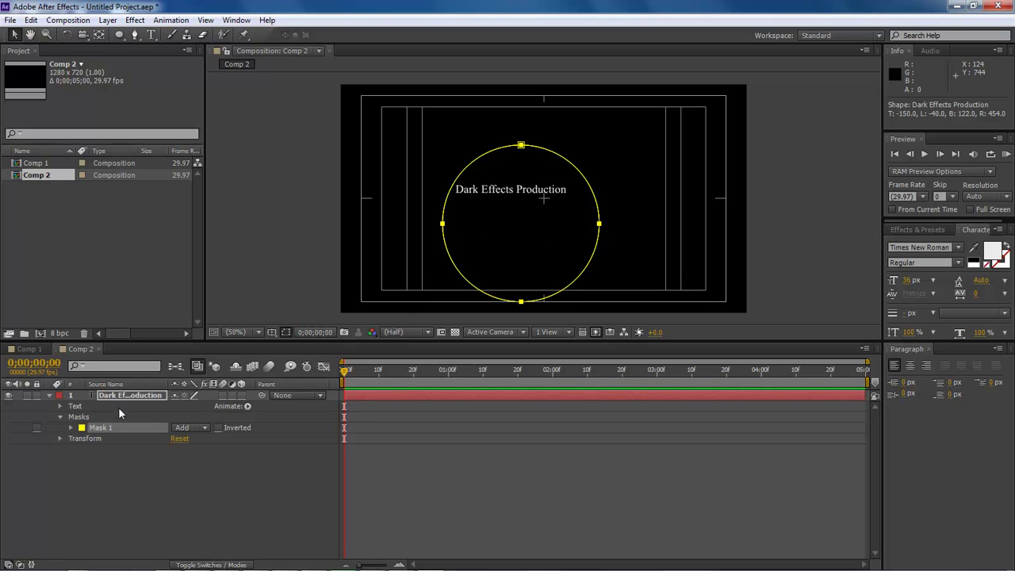
pyautogui.click(71, 428)
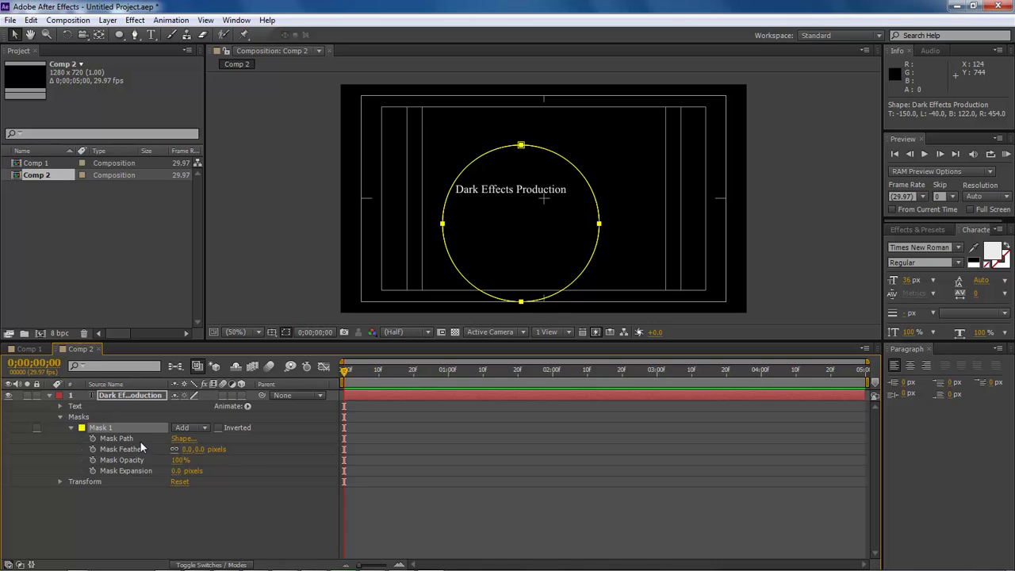
pyautogui.click(70, 428)
pyautogui.click(60, 438)
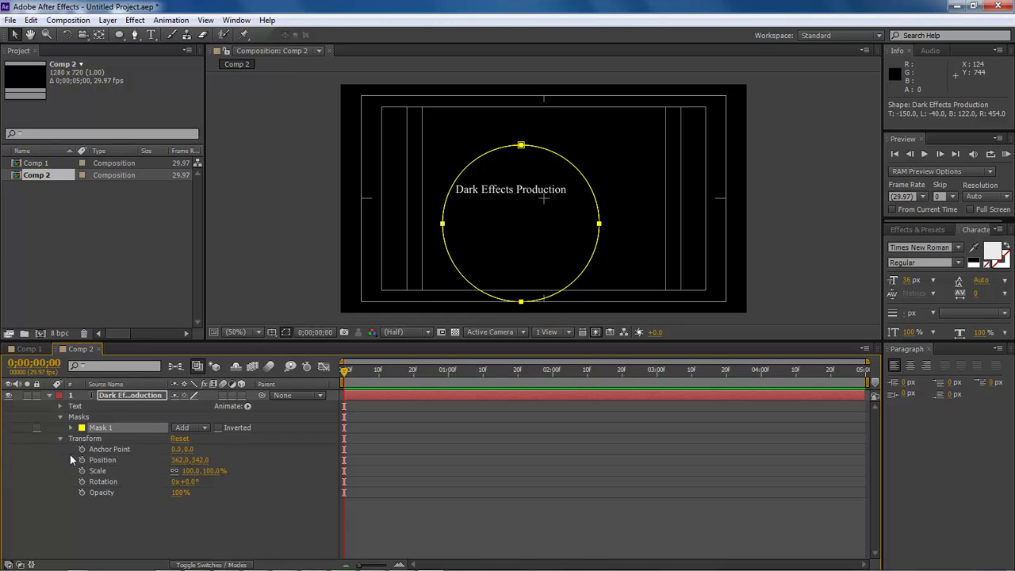
pyautogui.moveTo(181, 460)
pyautogui.mouseDown()
pyautogui.moveTo(235, 469)
pyautogui.moveTo(157, 454)
pyautogui.mouseUp()
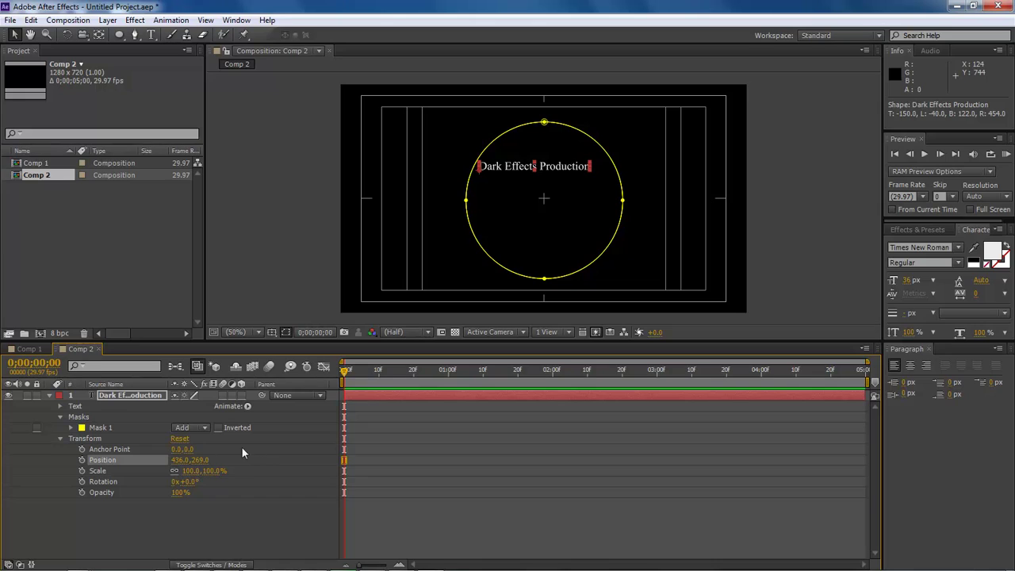
# Set the text's Path Options to follow the Mask 1 circle
pyautogui.click(60, 438)
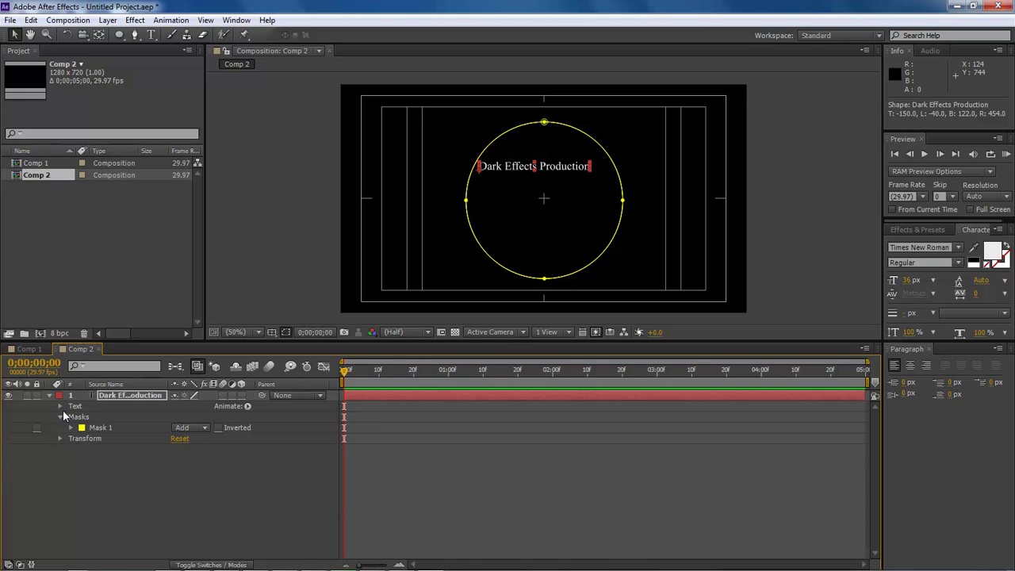
pyautogui.click(60, 406)
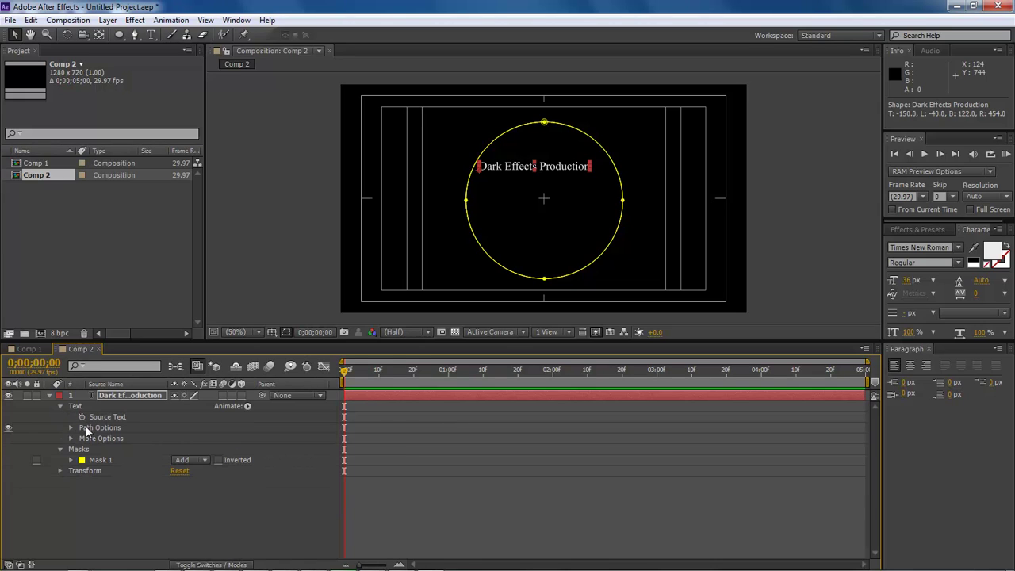
pyautogui.click(71, 427)
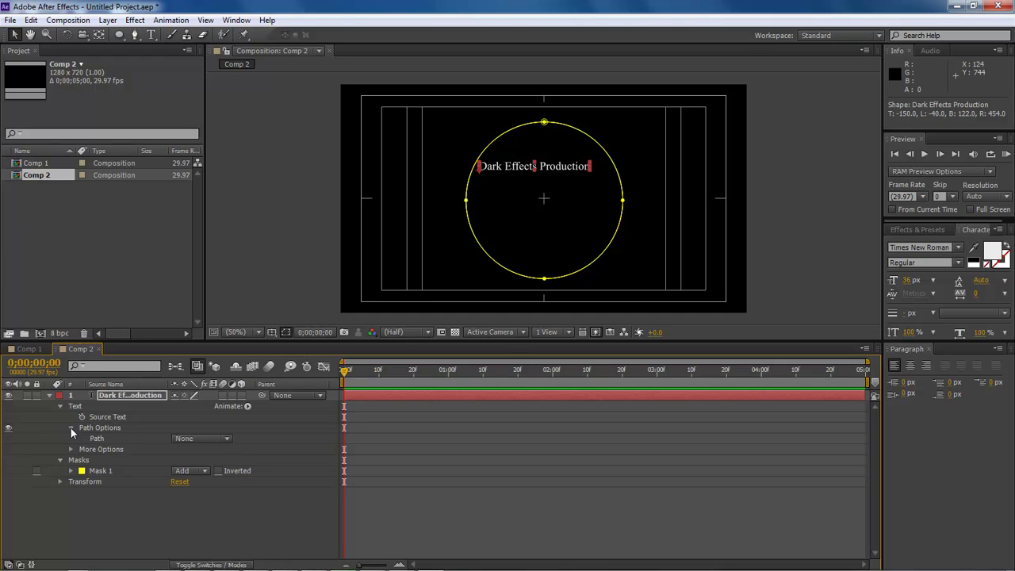
pyautogui.click(224, 441)
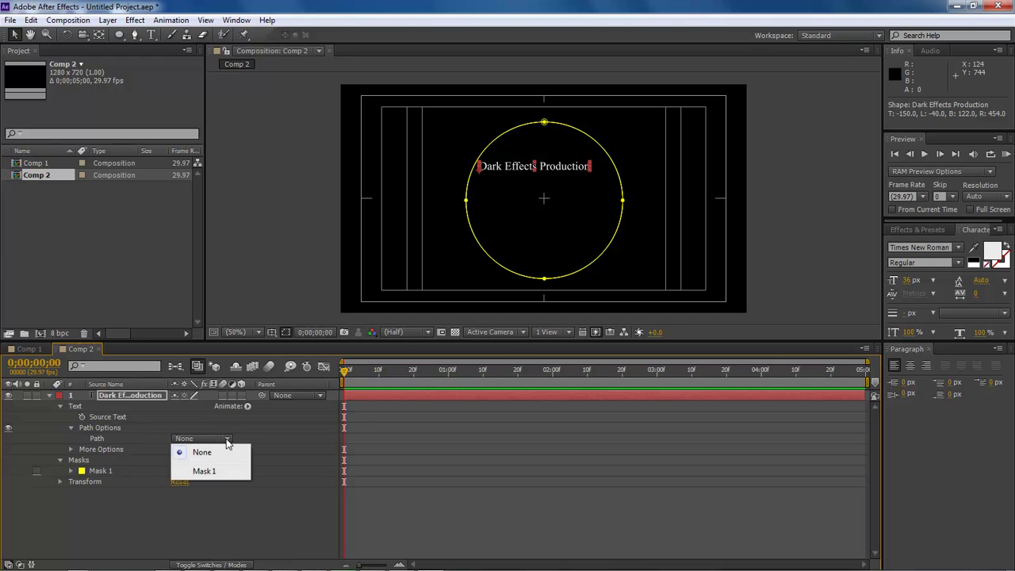
pyautogui.click(200, 471)
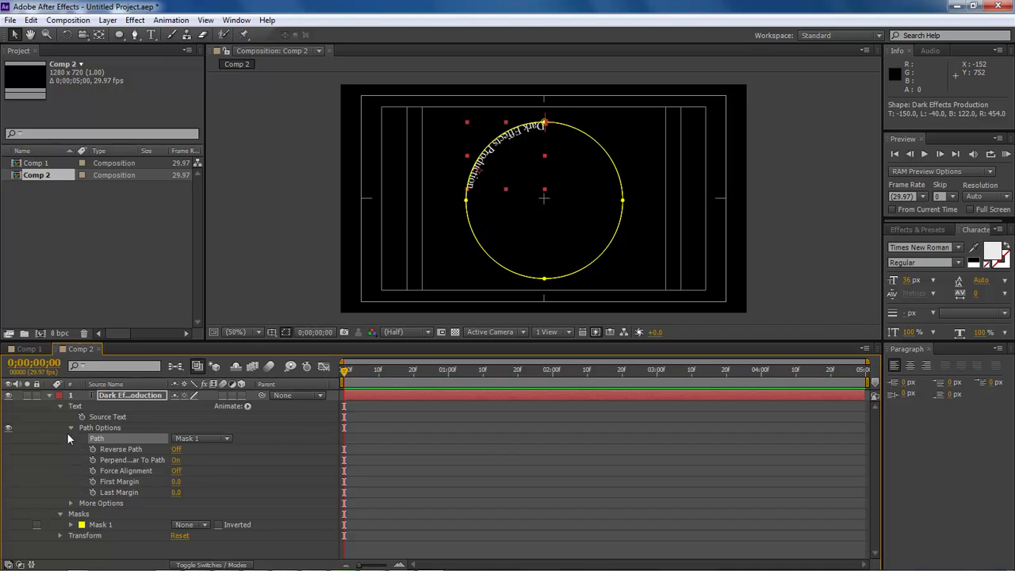
# Keyframe First Margin from 0 up to about 1559 at the comp's last frame
pyautogui.click(93, 481)
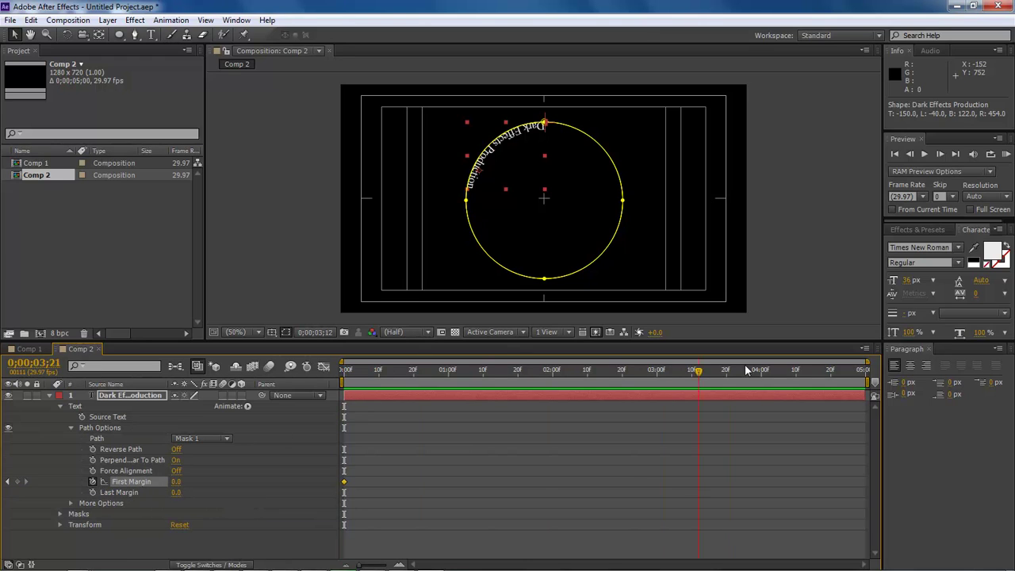
pyautogui.moveTo(345, 379); pyautogui.dragTo(864, 371)
pyautogui.moveTo(177, 482); pyautogui.dragTo(938, 414)
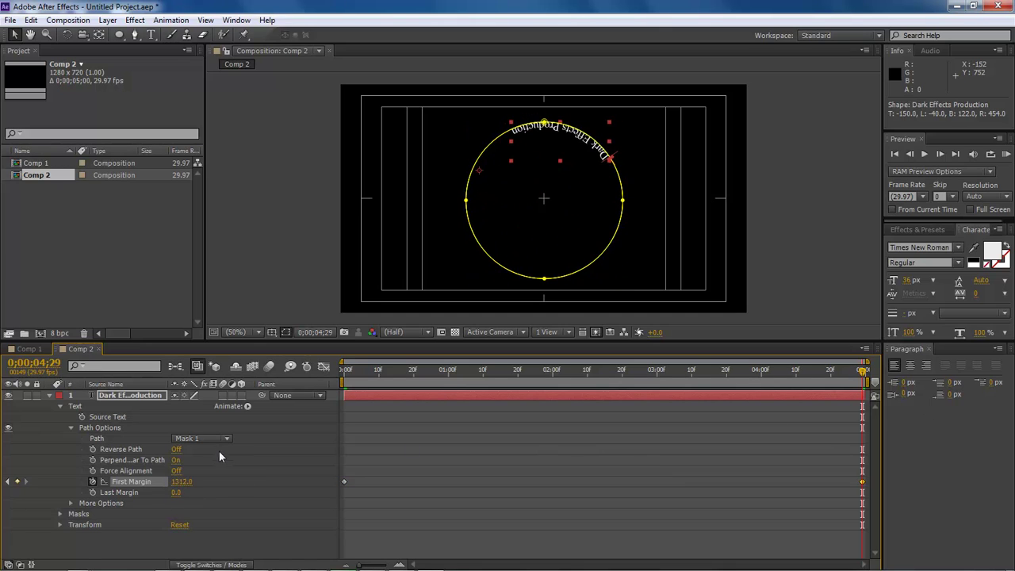
pyautogui.moveTo(182, 481); pyautogui.dragTo(323, 474)
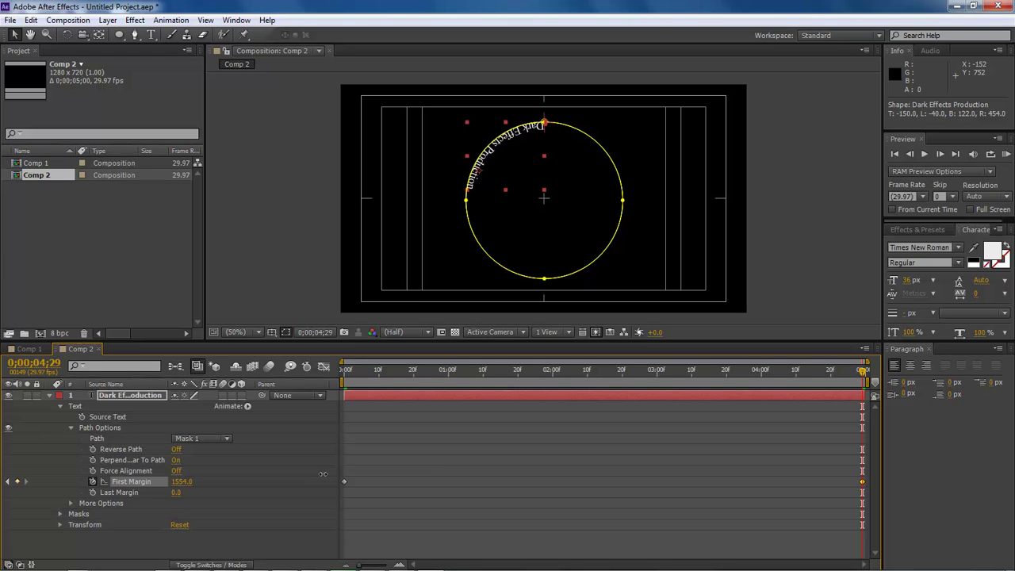
pyautogui.moveTo(861, 378); pyautogui.dragTo(180, 339)
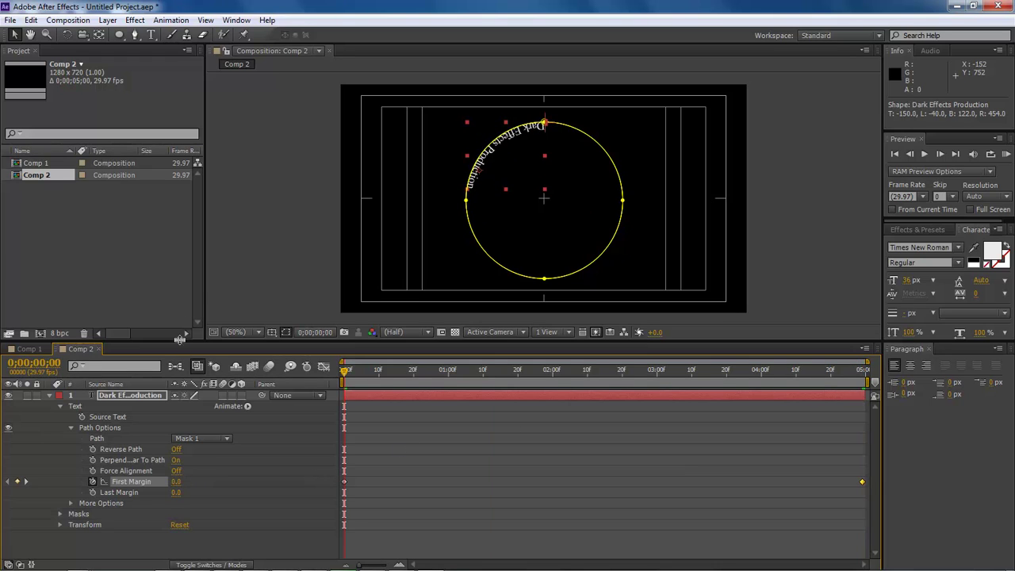
pyautogui.press('space')
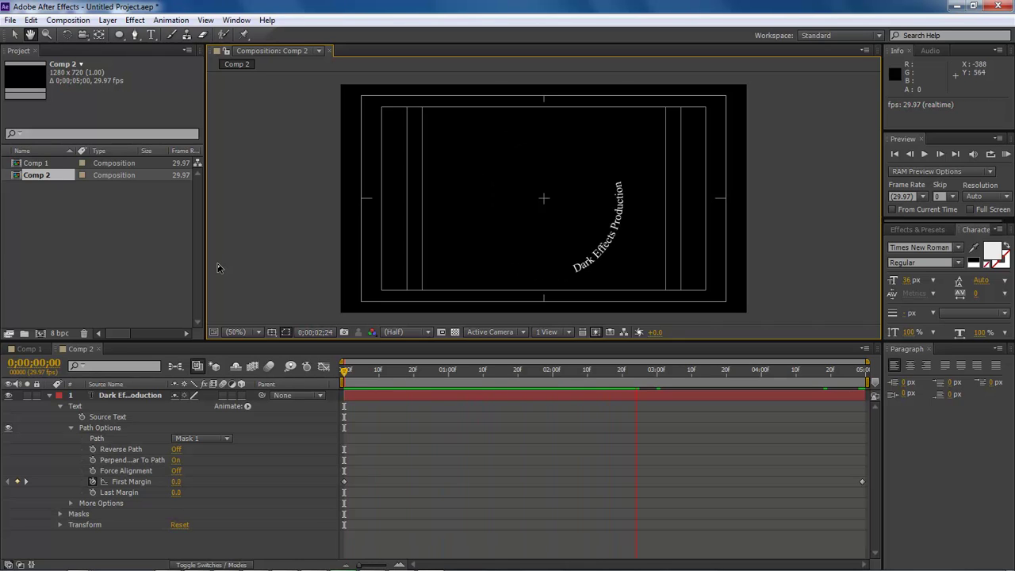
pyautogui.press('space')
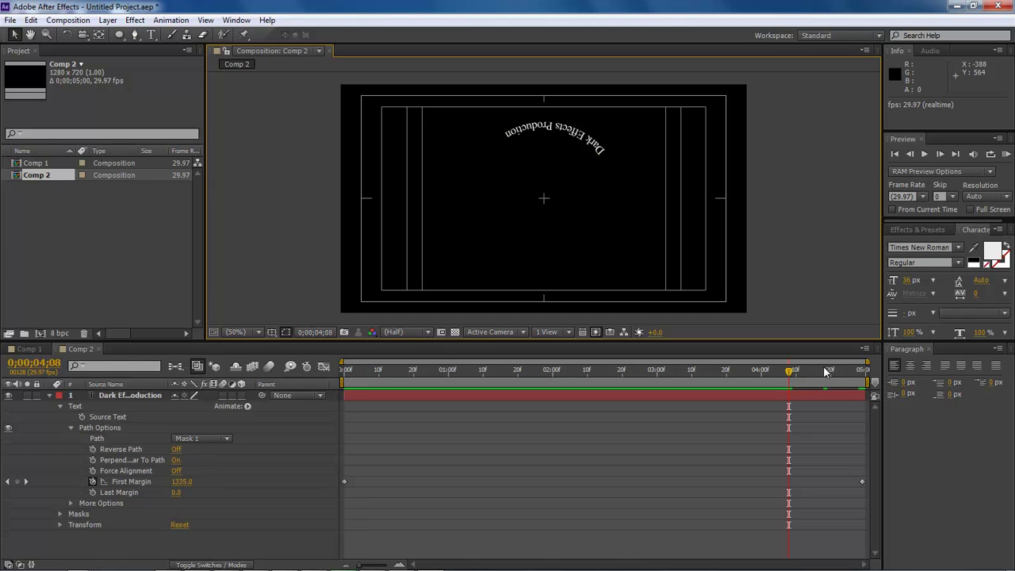
pyautogui.moveTo(775, 378)
pyautogui.mouseDown()
pyautogui.moveTo(415, 373)
pyautogui.moveTo(730, 373)
pyautogui.mouseUp()
pyautogui.click(445, 399)
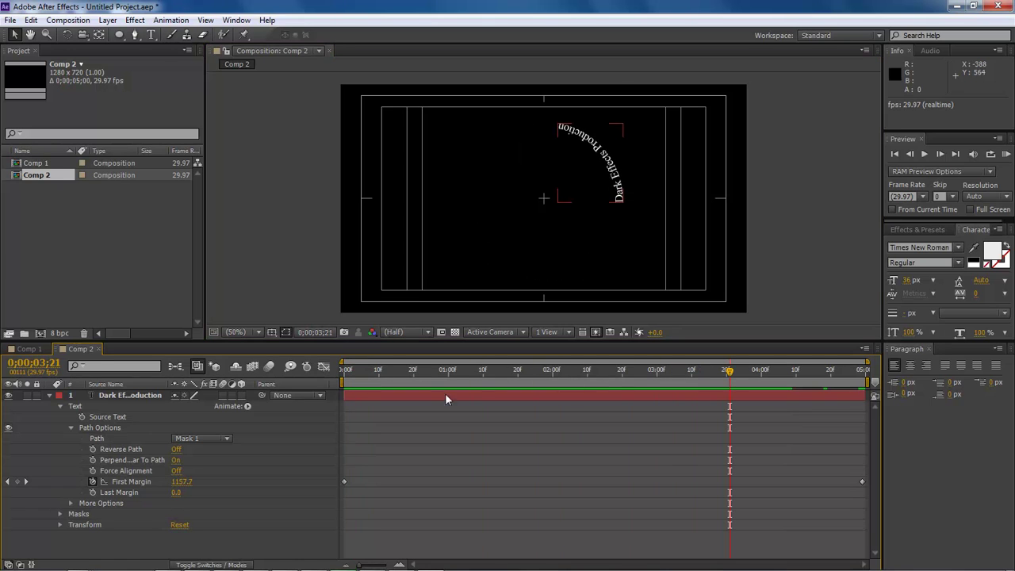
pyautogui.click(175, 448)
pyautogui.moveTo(729, 370); pyautogui.dragTo(285, 372)
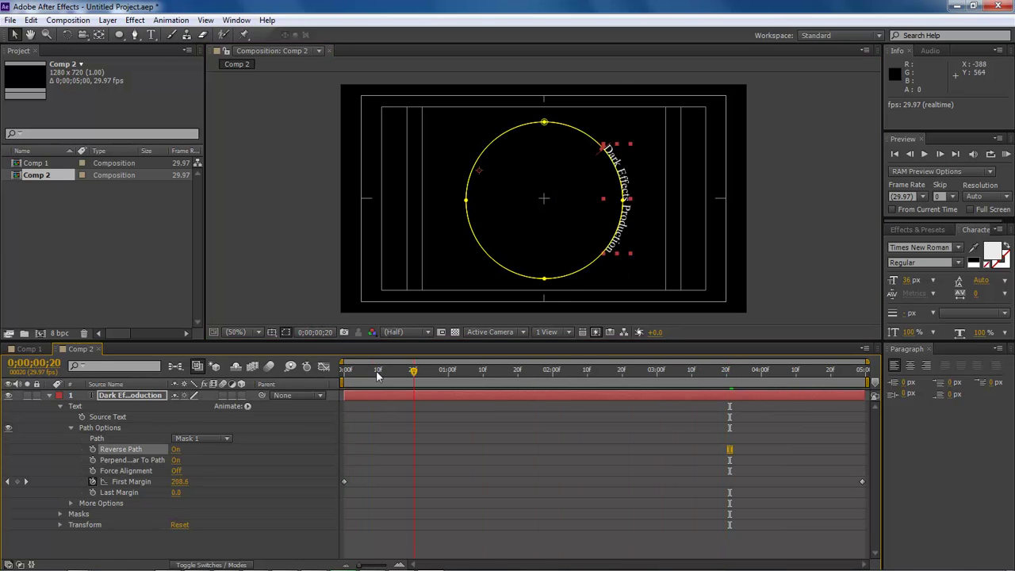
pyautogui.press('h')
pyautogui.press('space')
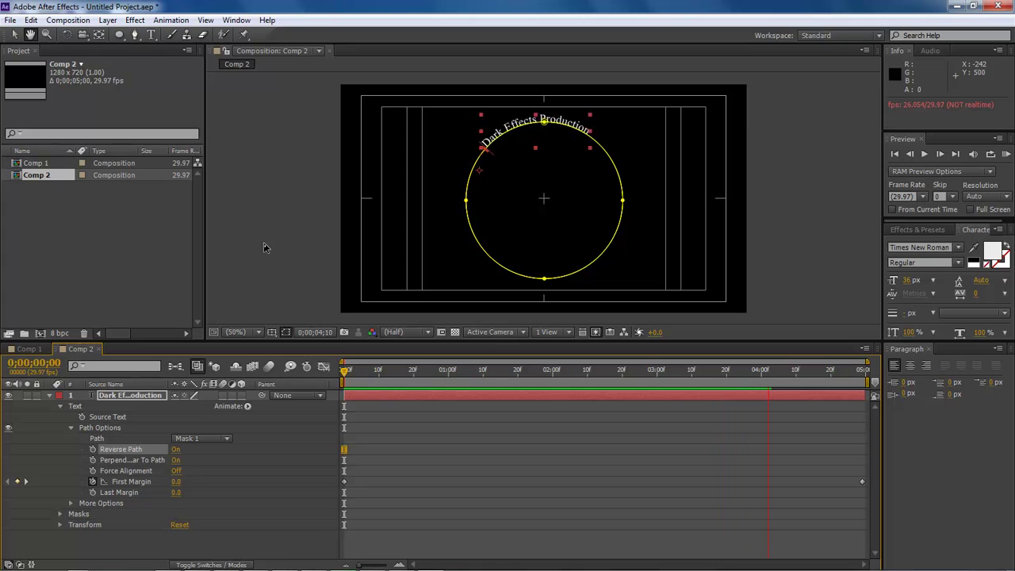
pyautogui.click(176, 449)
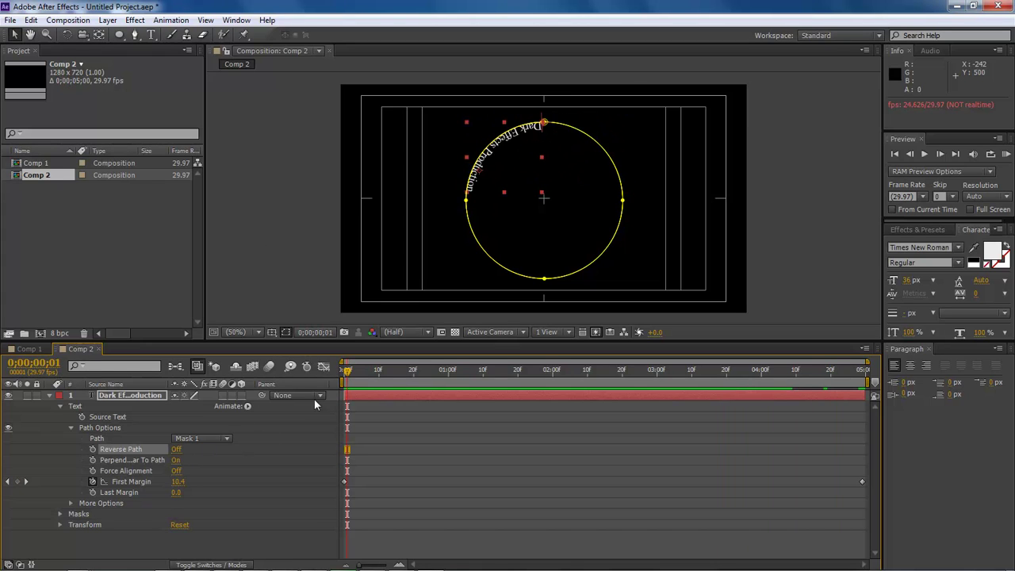
pyautogui.press('space')
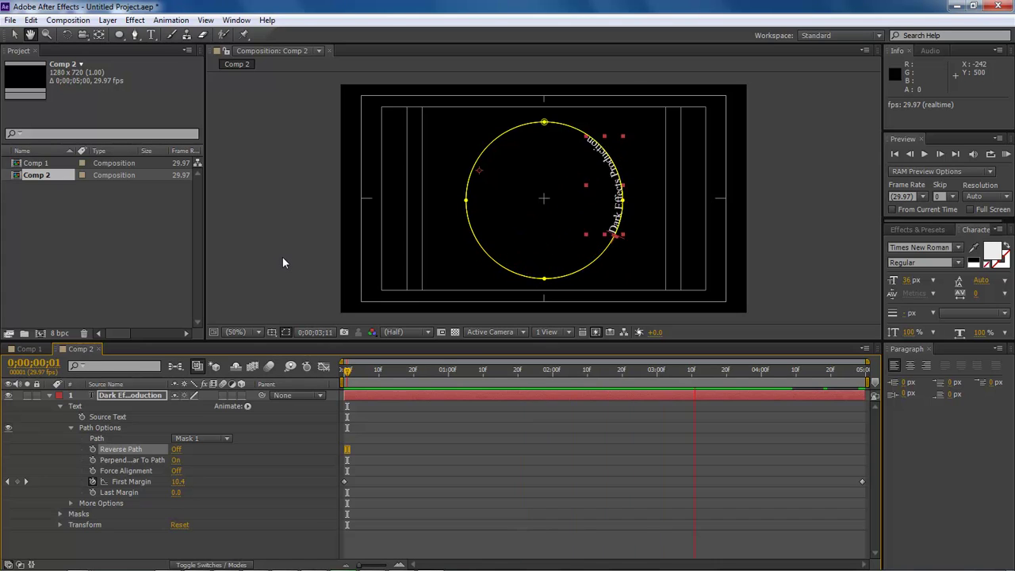
pyautogui.press('space')
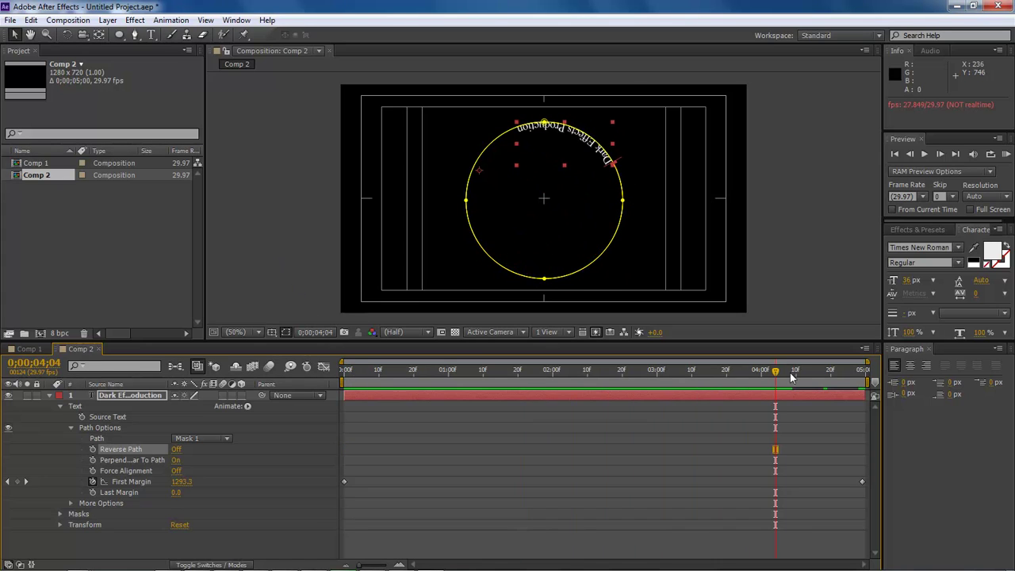
pyautogui.moveTo(777, 376); pyautogui.dragTo(345, 371)
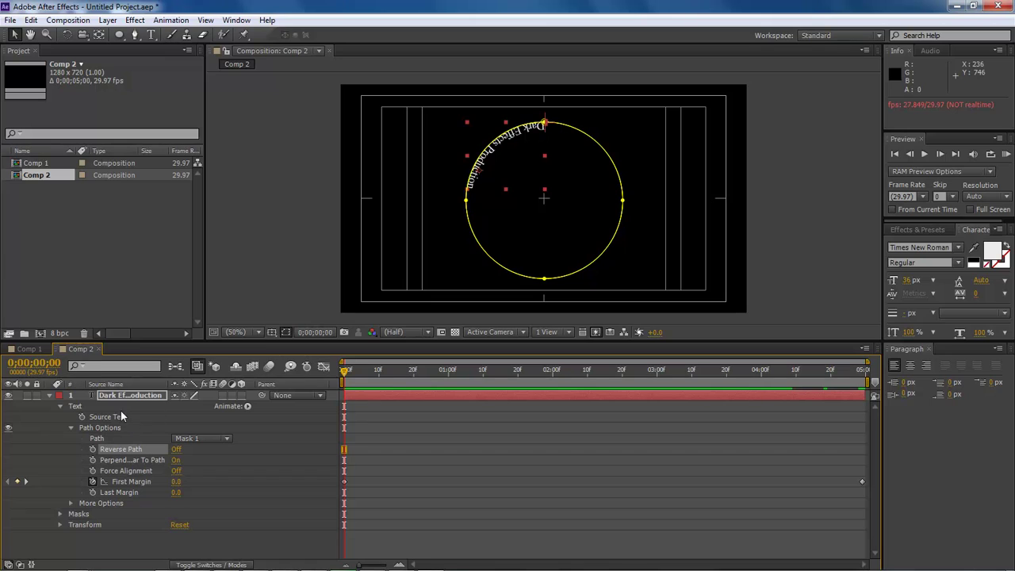
# Duplicate the text layer with Ctrl+D and select the lower original copy
pyautogui.click(117, 400)
pyautogui.hotkey('ctrl', '`')
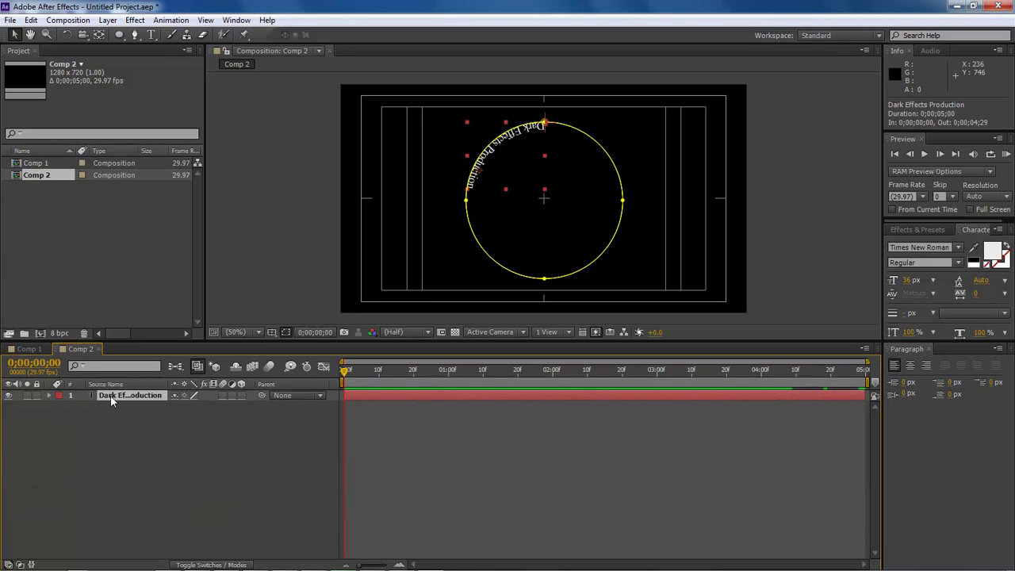
pyautogui.hotkey('ctrl', 'd')
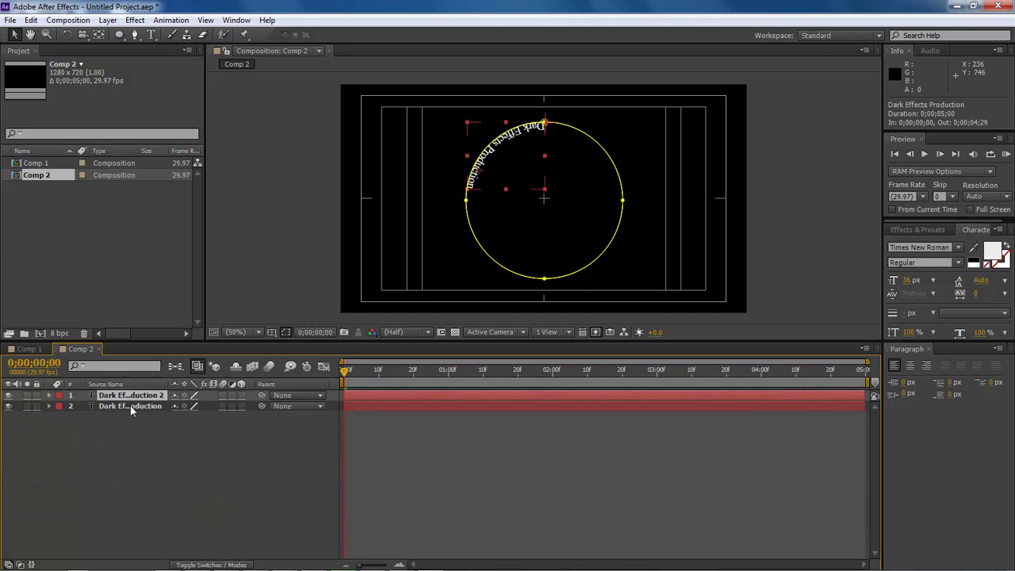
pyautogui.click(130, 405)
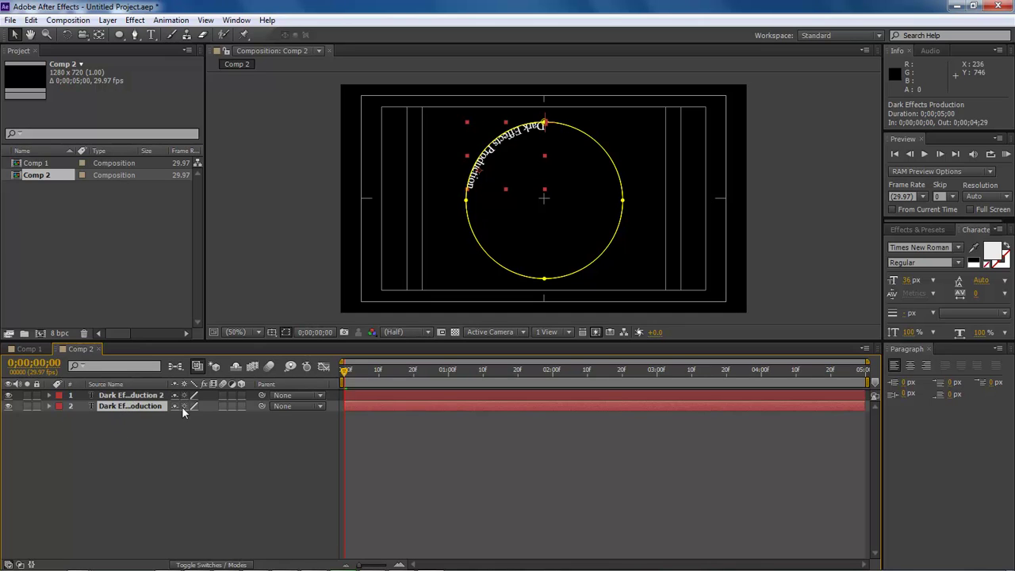
# Scale the lower copy to 83% and reposition it to 469, 293
pyautogui.click(50, 405)
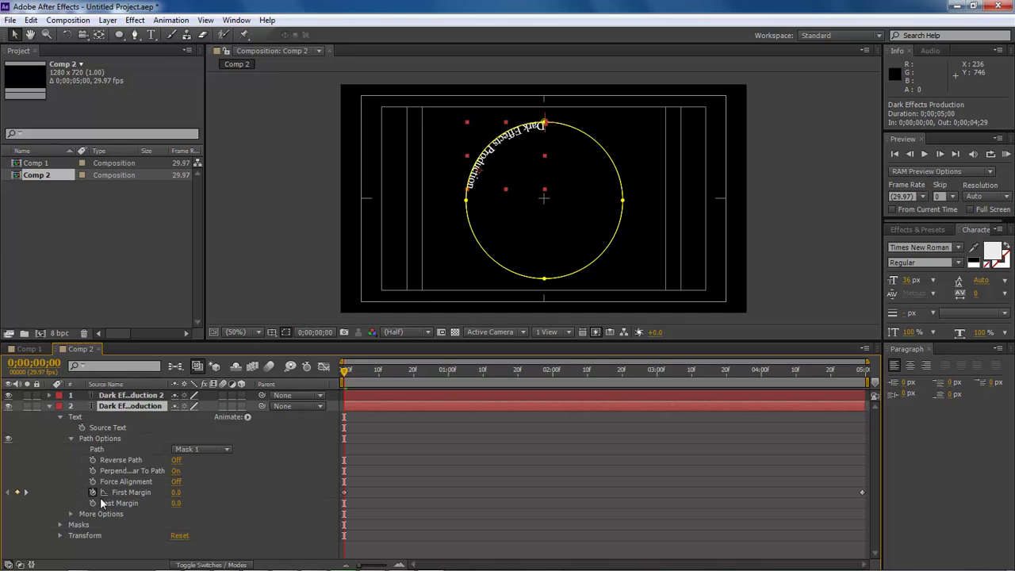
pyautogui.click(60, 536)
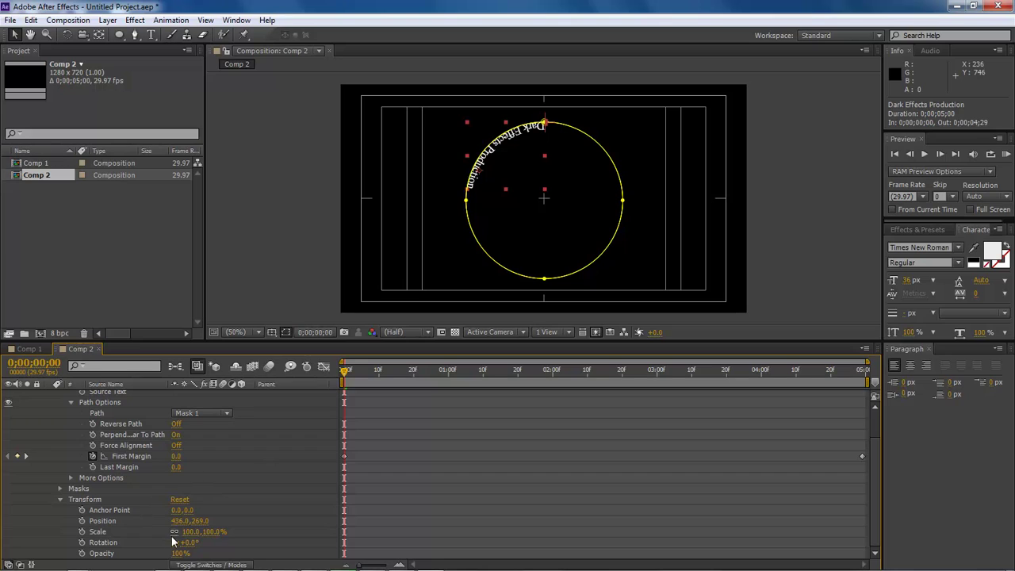
pyautogui.moveTo(189, 531); pyautogui.dragTo(176, 531)
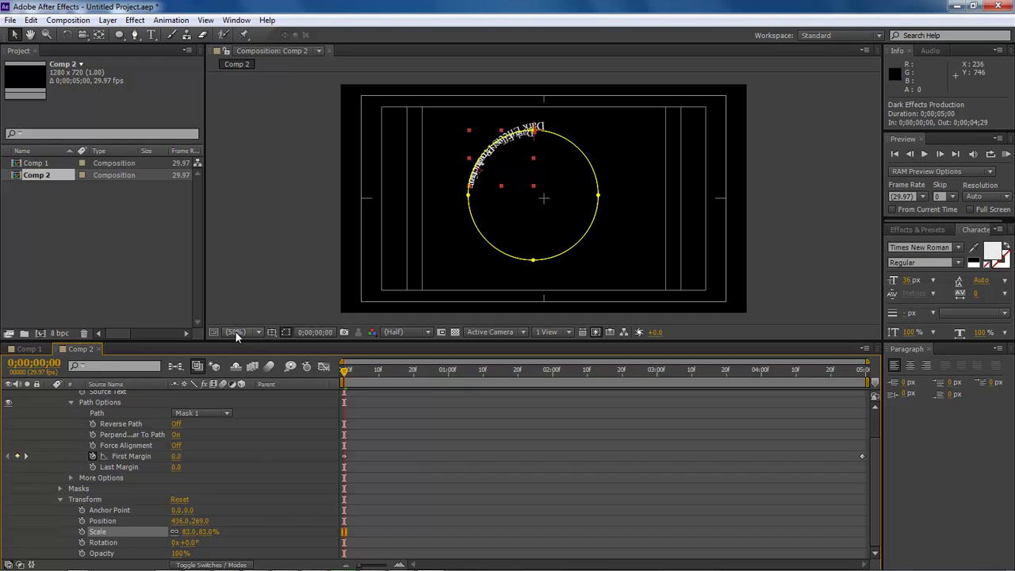
pyautogui.moveTo(176, 520)
pyautogui.mouseDown()
pyautogui.moveTo(206, 529)
pyautogui.moveTo(215, 521)
pyautogui.mouseUp()
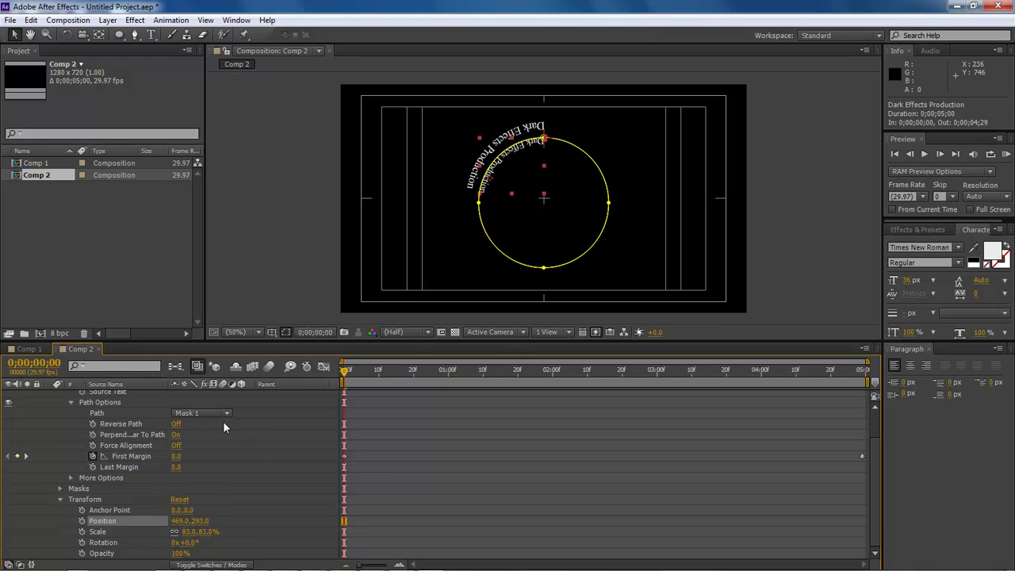
# Turn Reverse Path on for layer 2 and preview the opposite-direction rings
pyautogui.press('space')
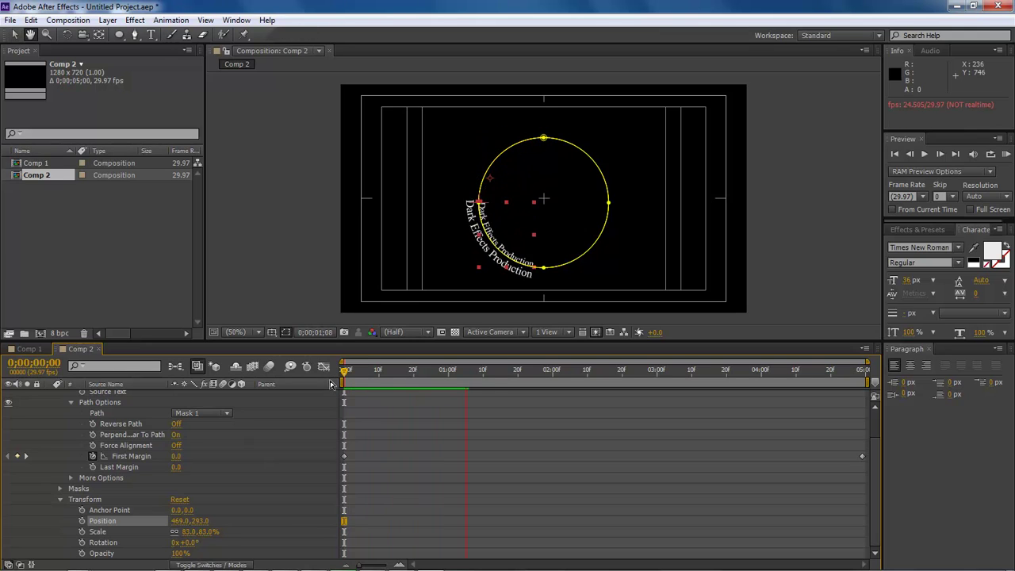
pyautogui.press('space')
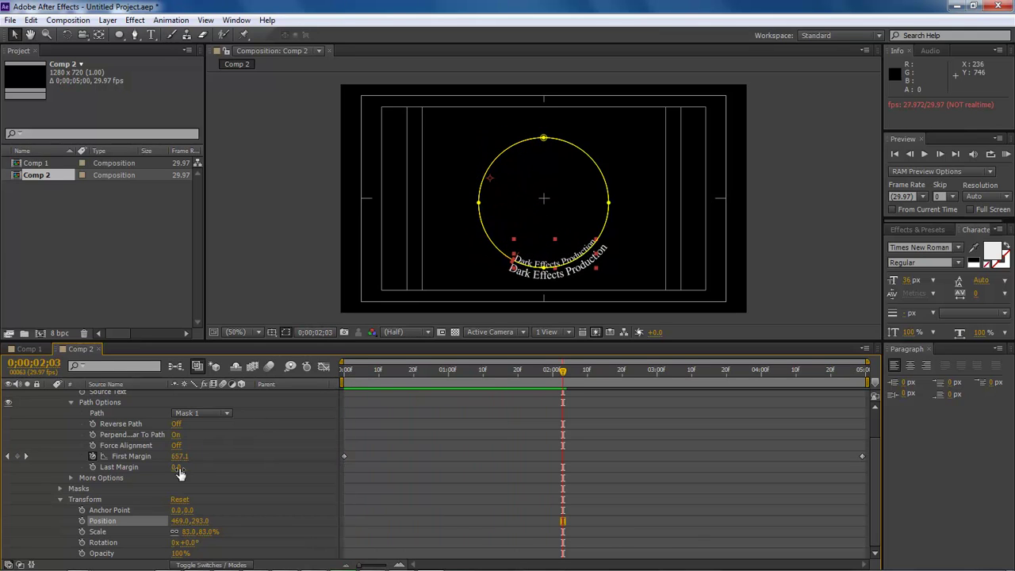
pyautogui.click(176, 424)
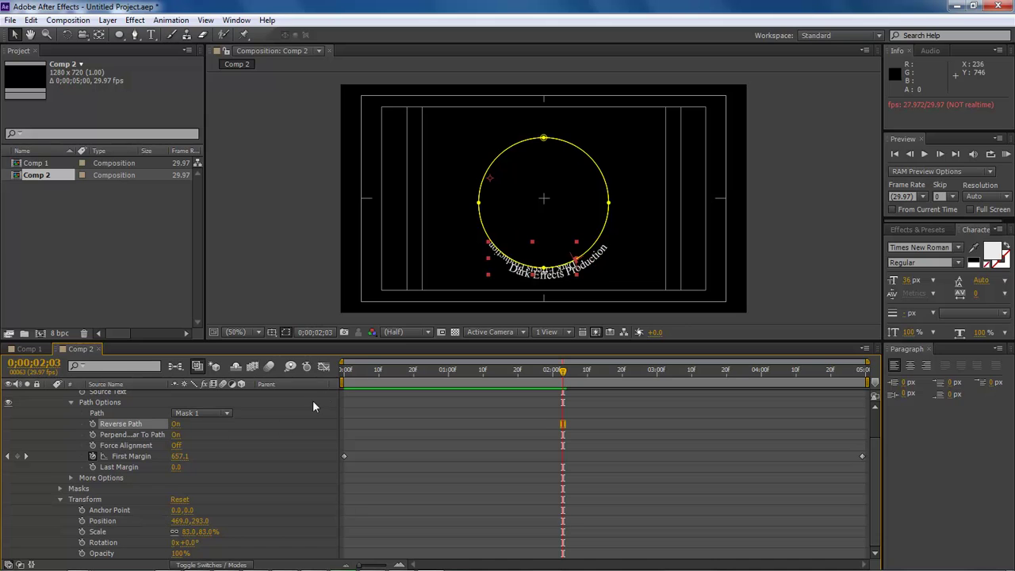
pyautogui.press('space')
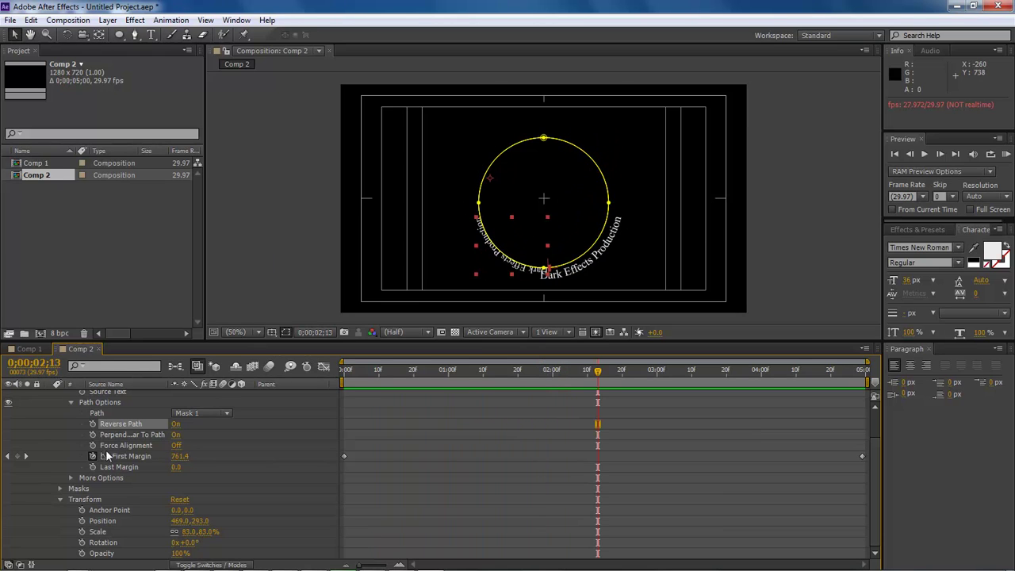
pyautogui.click(264, 247)
pyautogui.press('space')
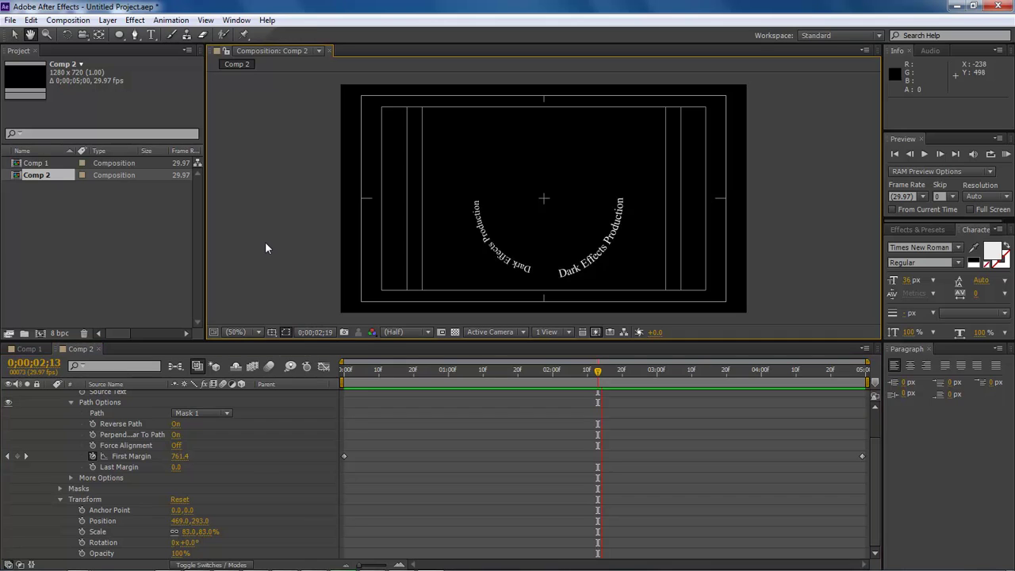